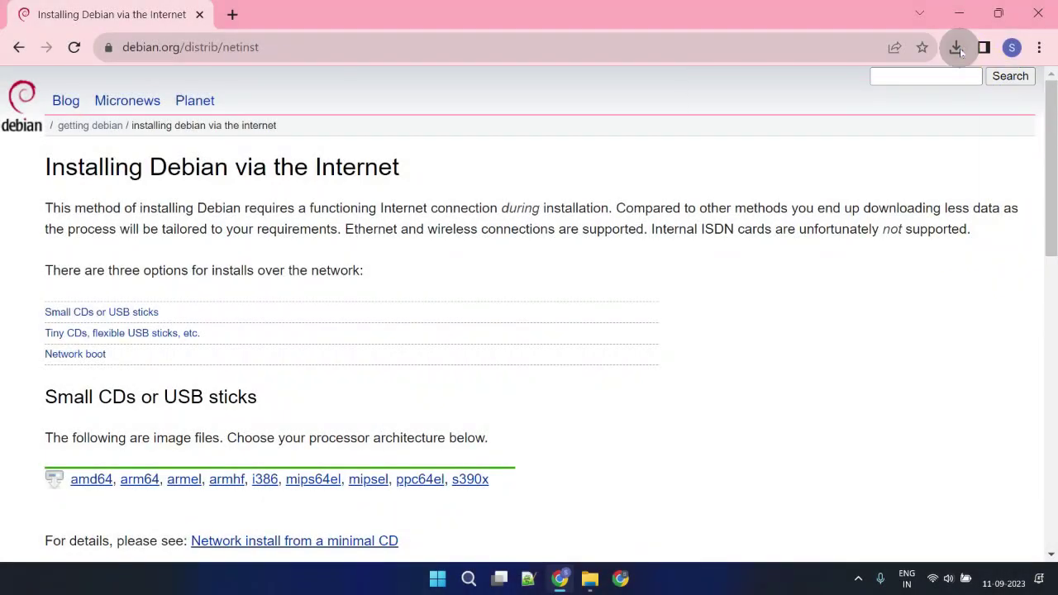
left_click(956, 48)
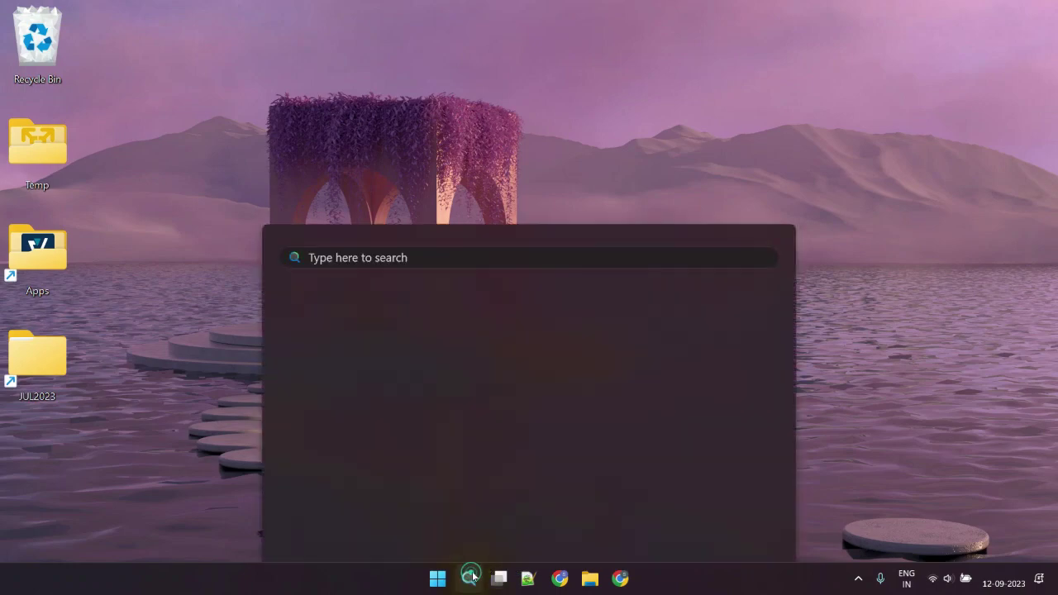
Step: Open the Installed apps settings and sort the apps by size from large to small
type("installed apps")
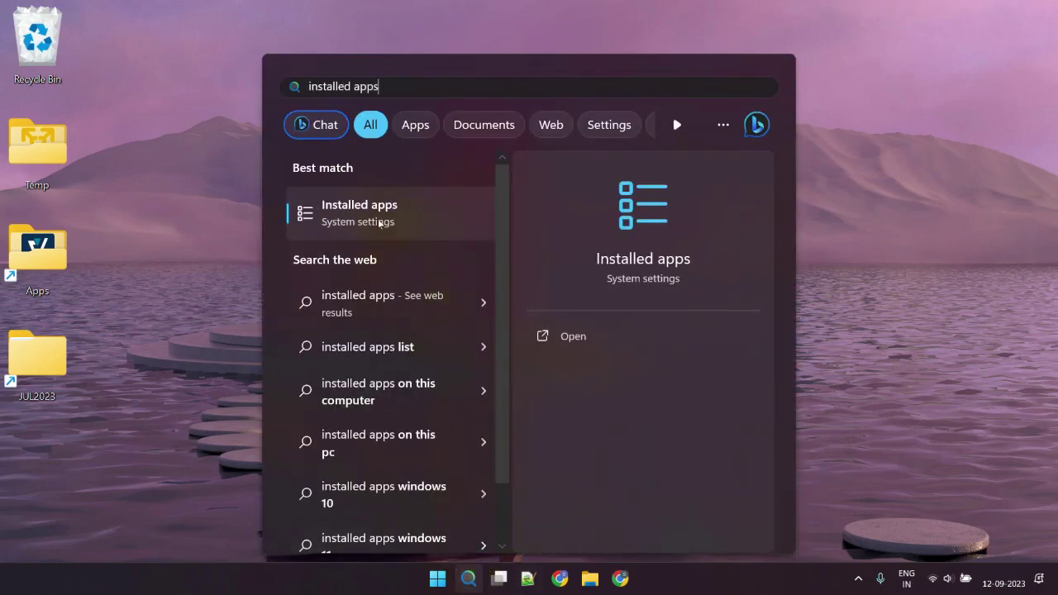
left_click(360, 216)
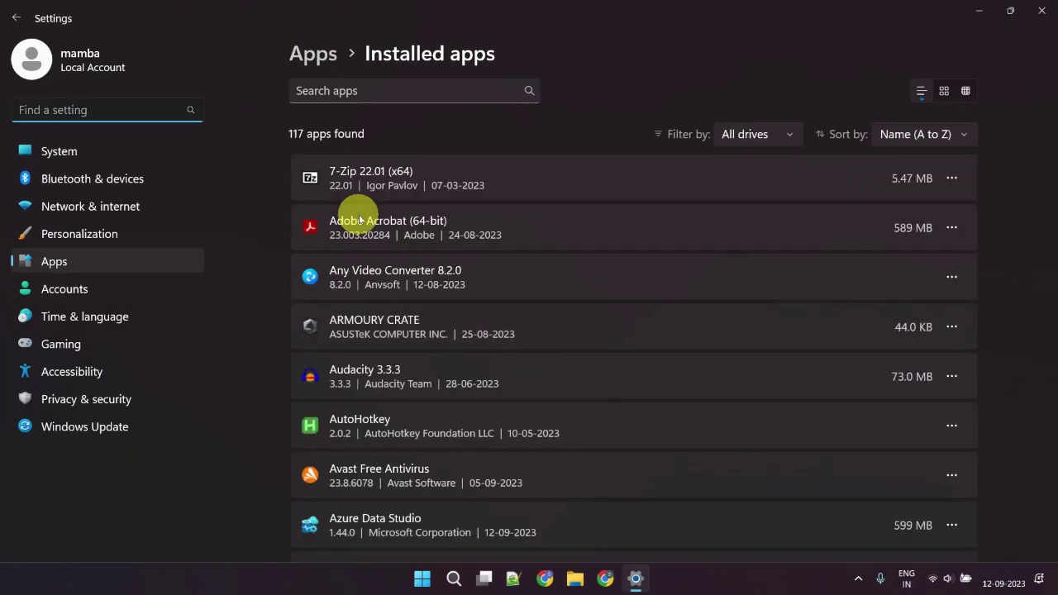
left_click(964, 136)
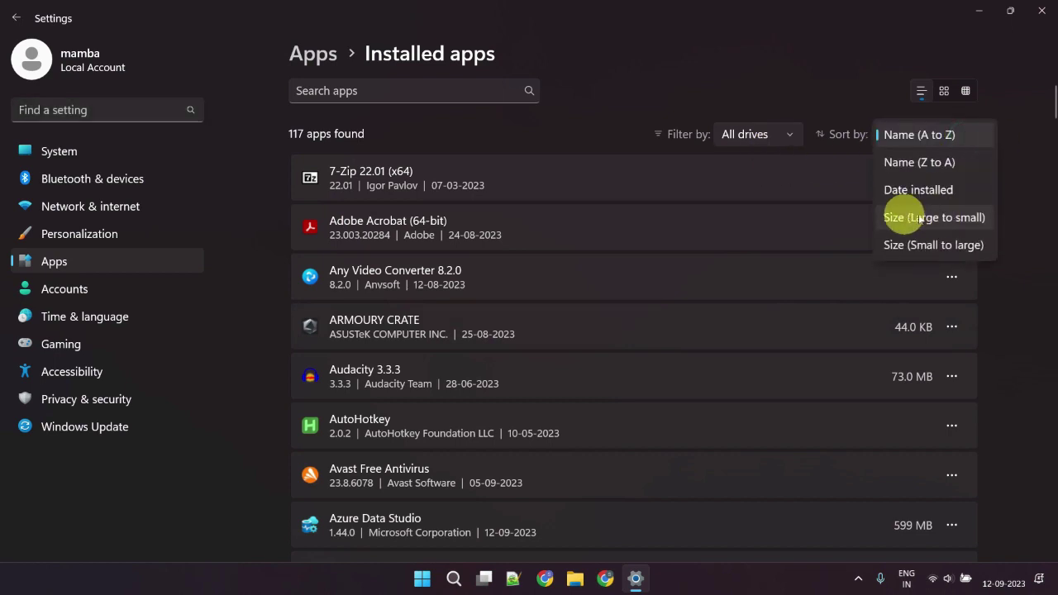
left_click(977, 218)
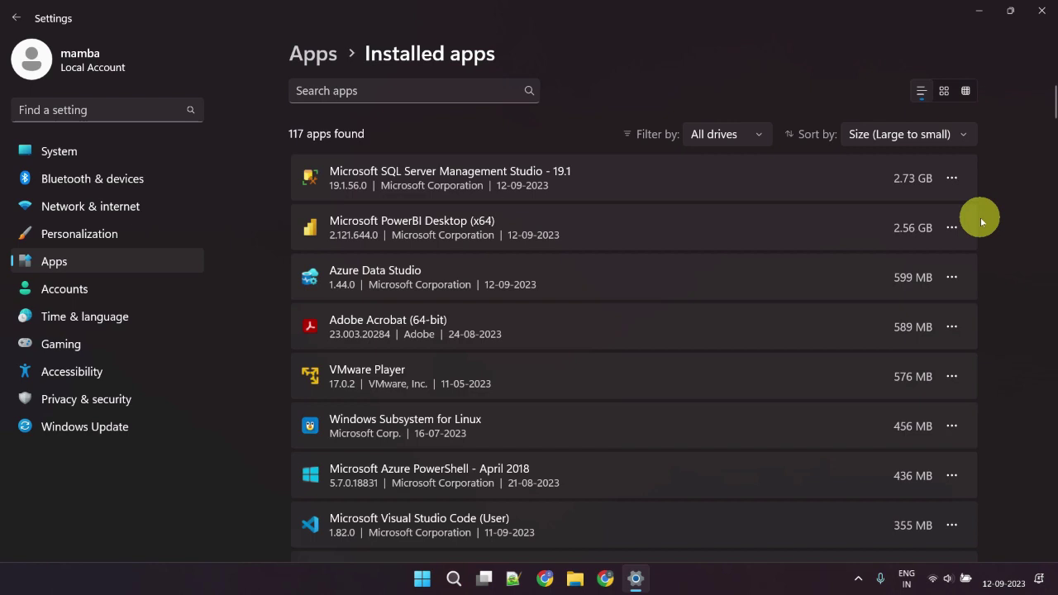
Step: Uninstall Microsoft SQL Server Management Studio - 19.1 and close its setup window when finished
left_click(952, 178)
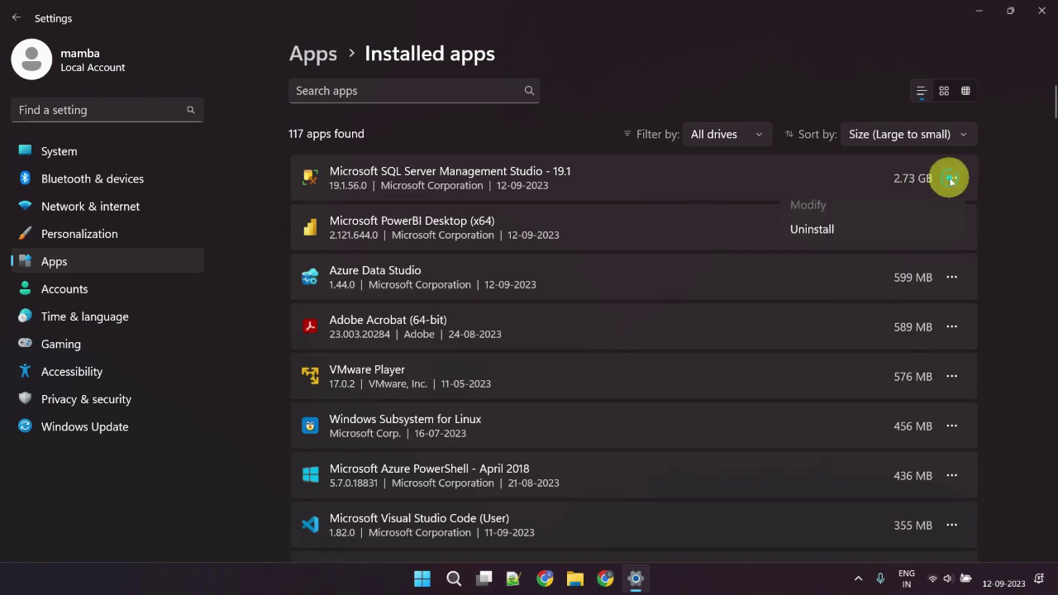
left_click(843, 232)
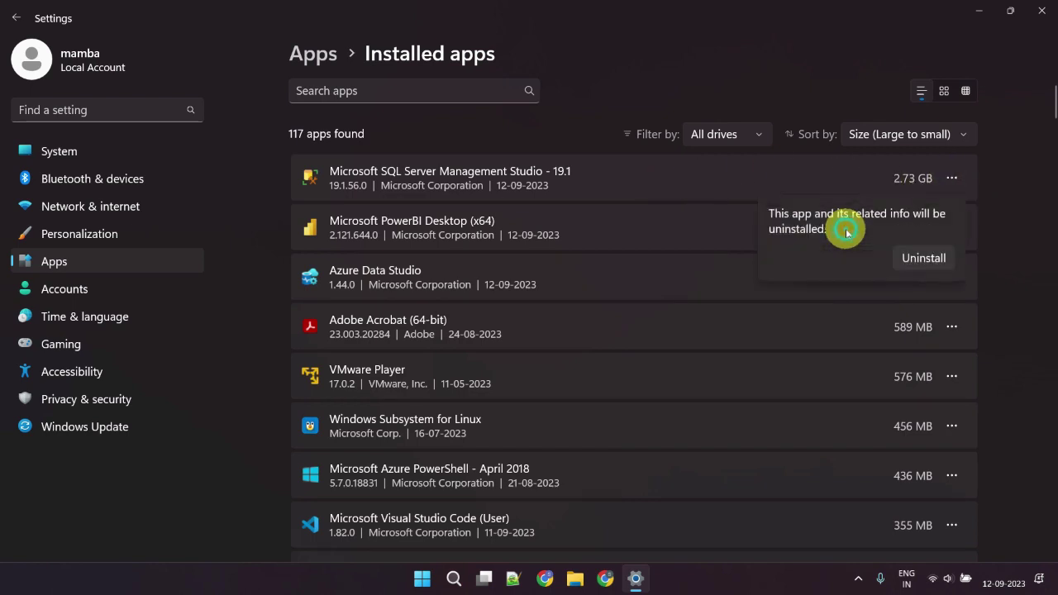
left_click(925, 259)
left_click(562, 451)
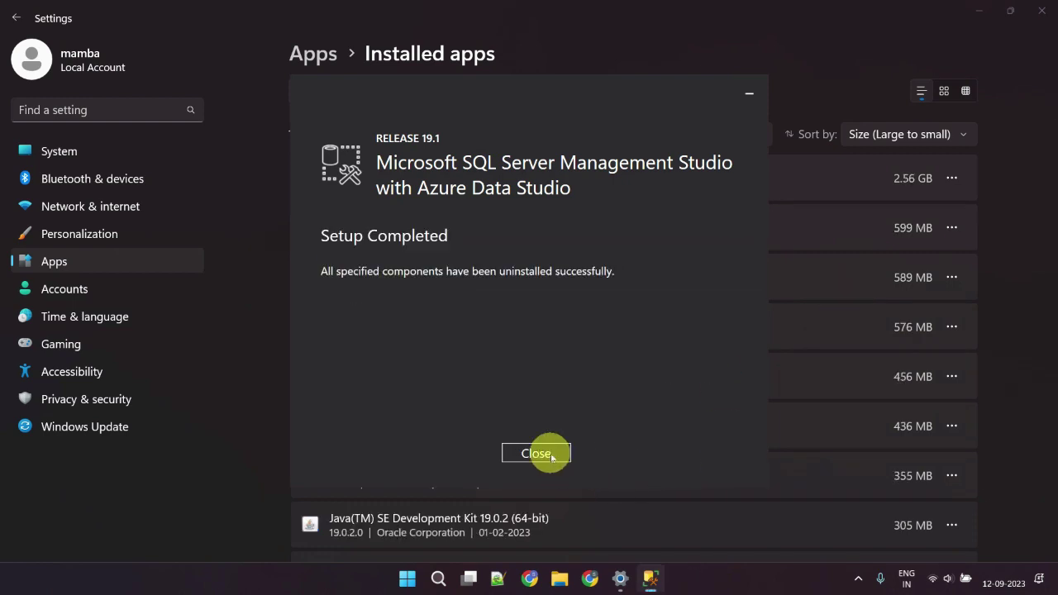
left_click(546, 453)
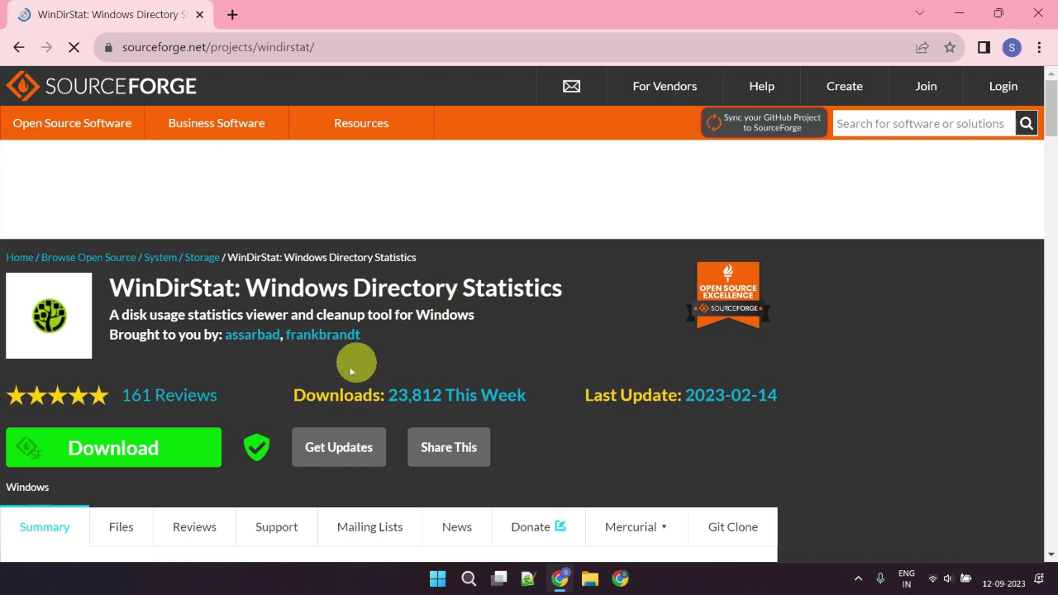
Step: Download windirstat1_1_2_setup.exe from the WinDirStat SourceForge page and keep the blocked file
left_click(100, 447)
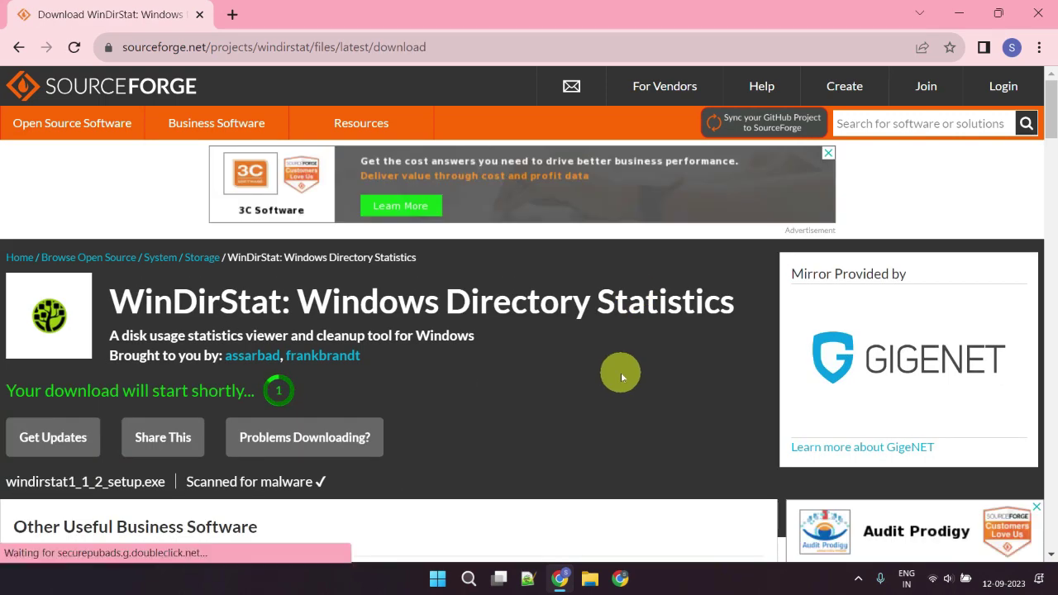
left_click(208, 57)
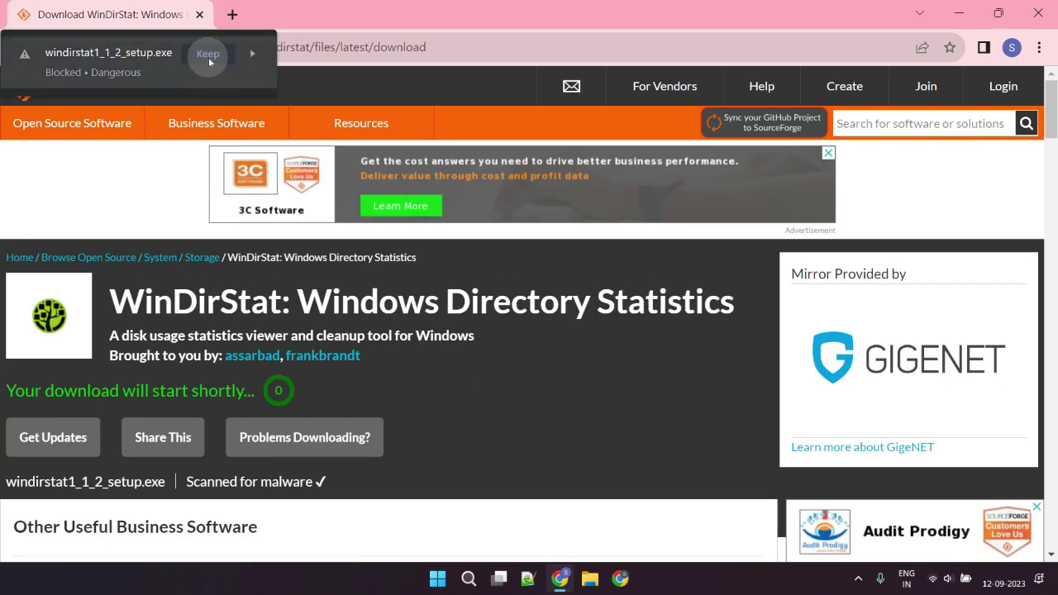
Step: Accept the license, install WinDirStat 1.1.2 with the recommended components, and finish the setup with the option to run it
left_click(377, 366)
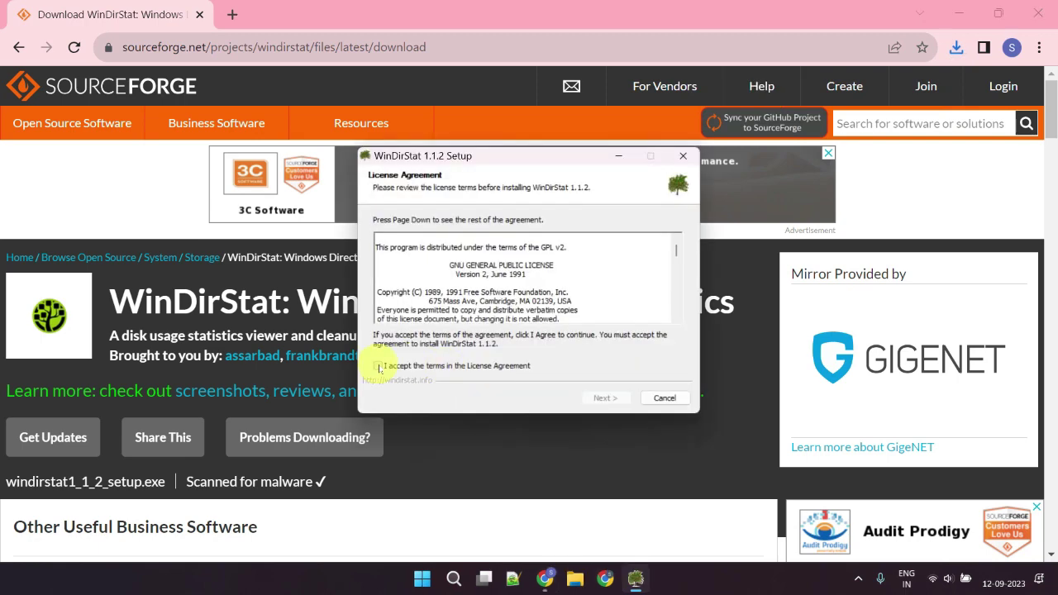
left_click(607, 398)
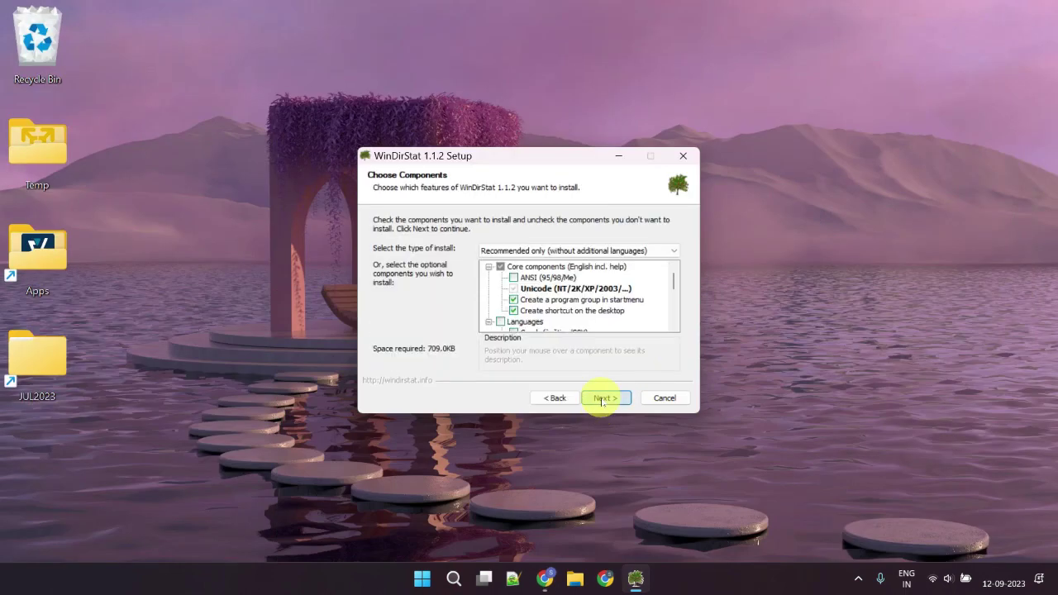
left_click(602, 398)
left_click(602, 400)
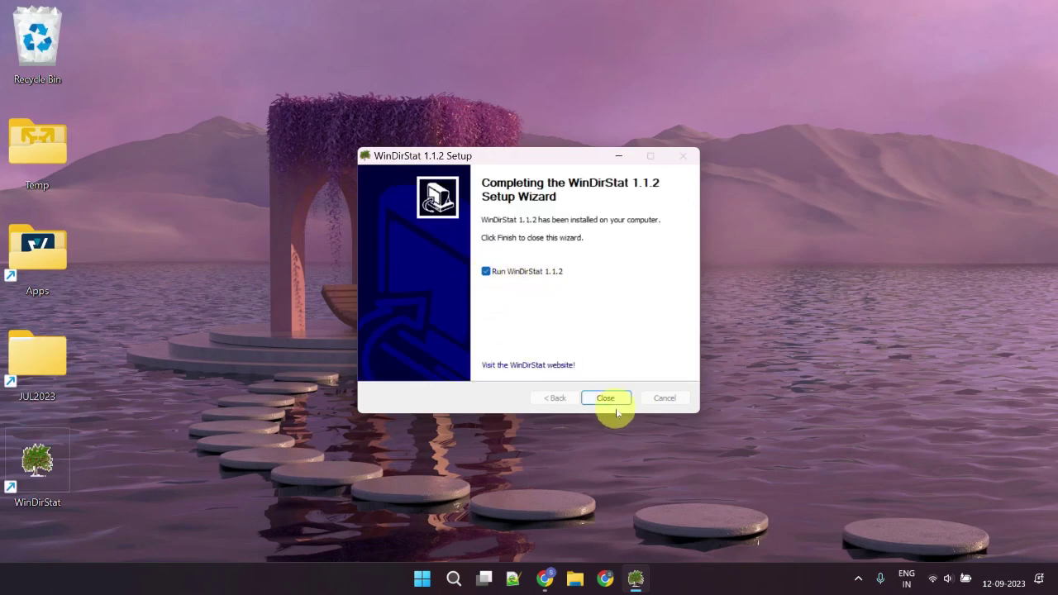
left_click(605, 399)
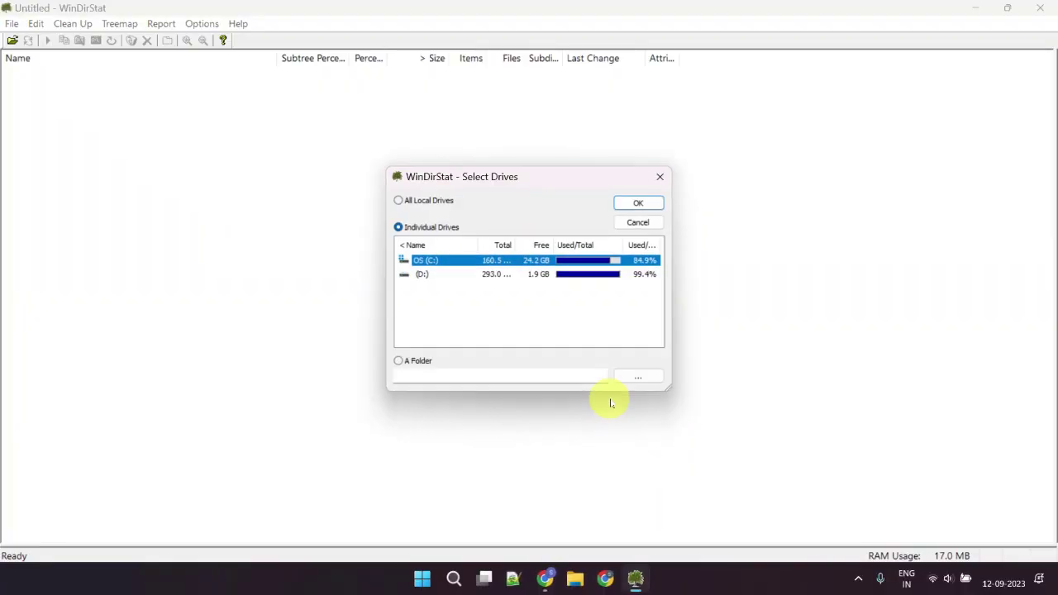
Step: Scan the OS (C:) drive for disk usage and inspect the large pagefile.sys and hiberfil.sys blocks in the treemap
left_click(471, 264)
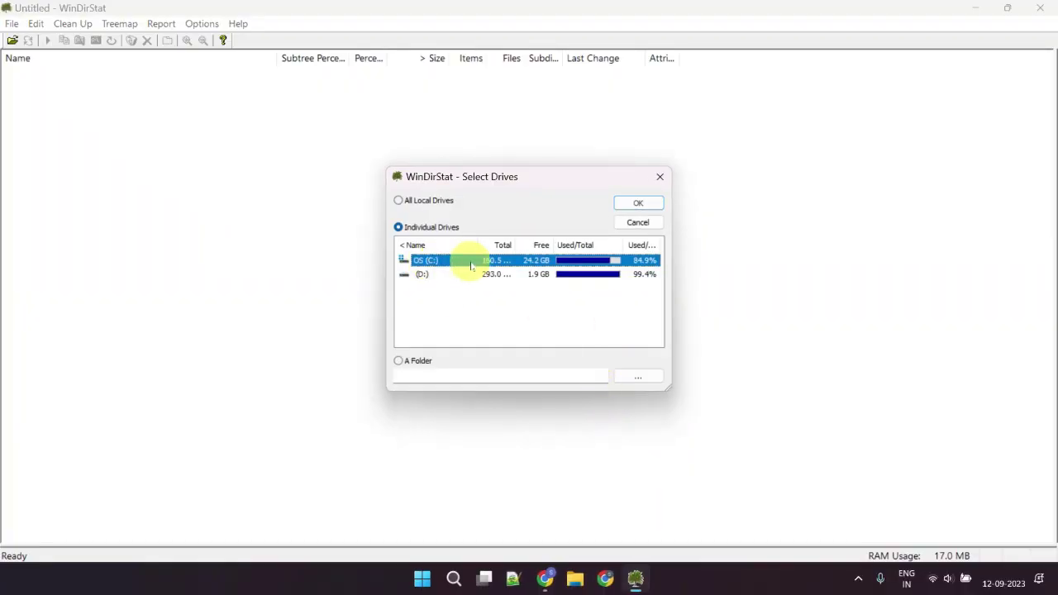
left_click(638, 202)
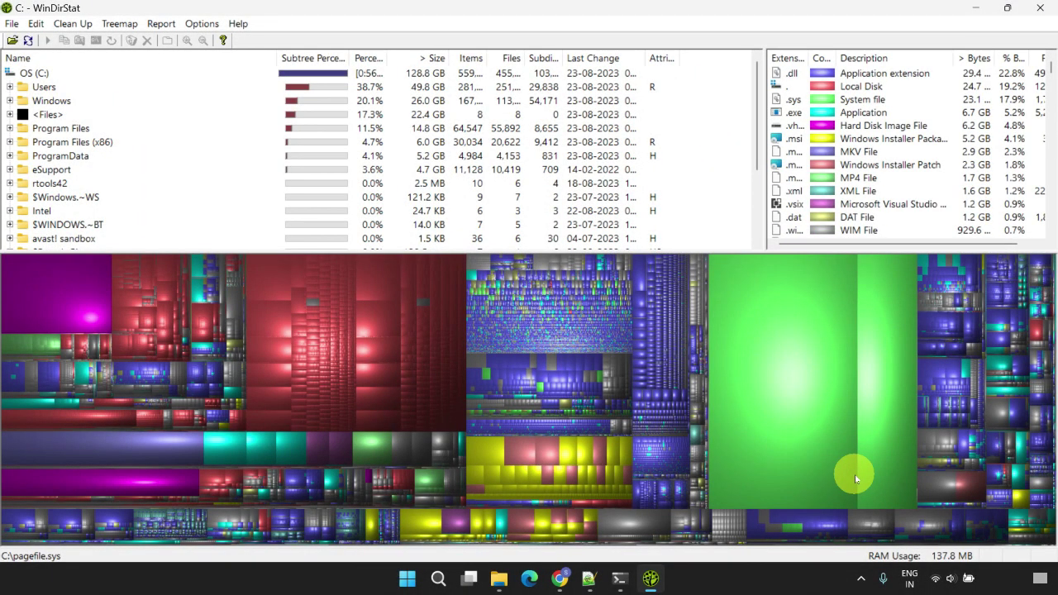
left_click(792, 391)
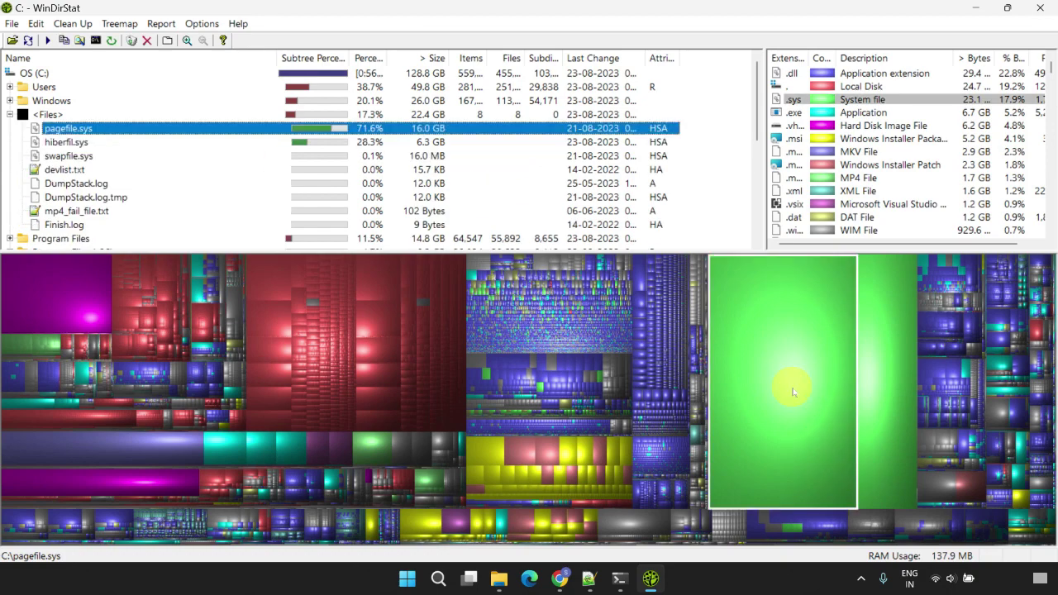
left_click(891, 395)
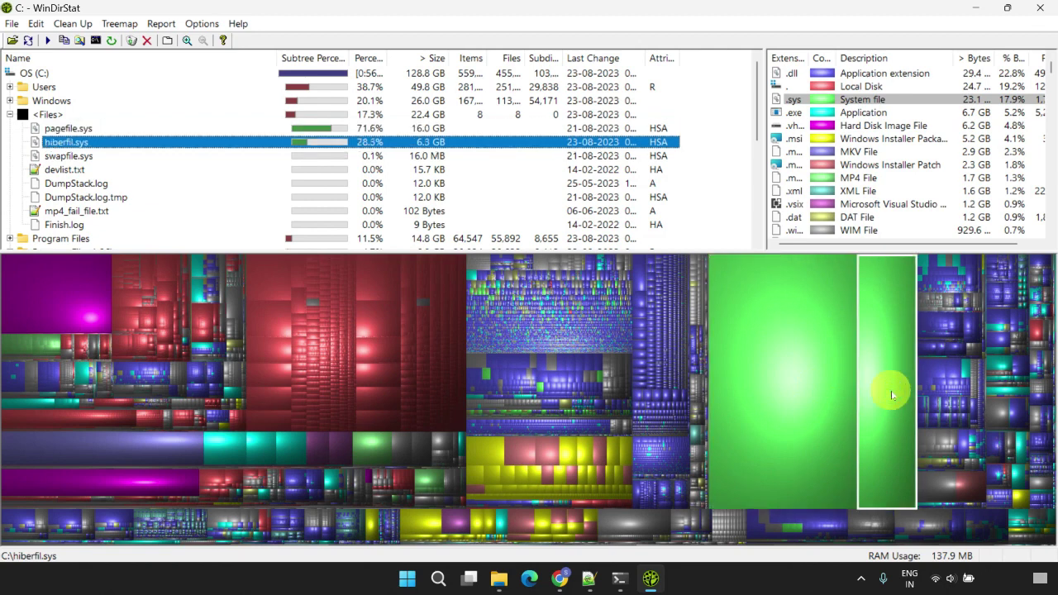
left_click(821, 398)
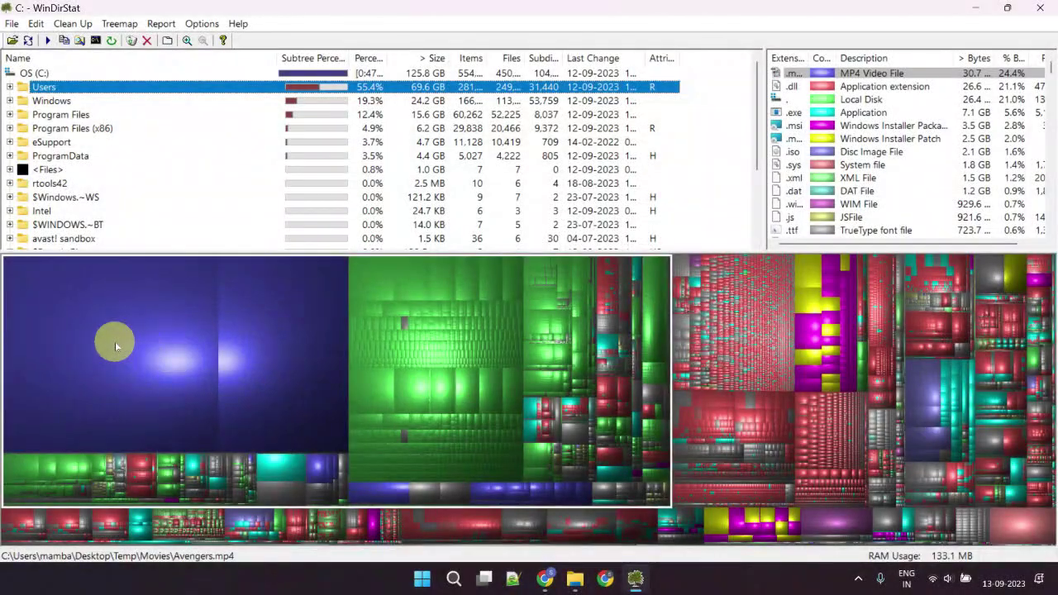
Step: Permanently delete Avengers.mp4, the largest video block in the treemap, from the Movies folder without using the Recycle Bin
left_click(115, 345)
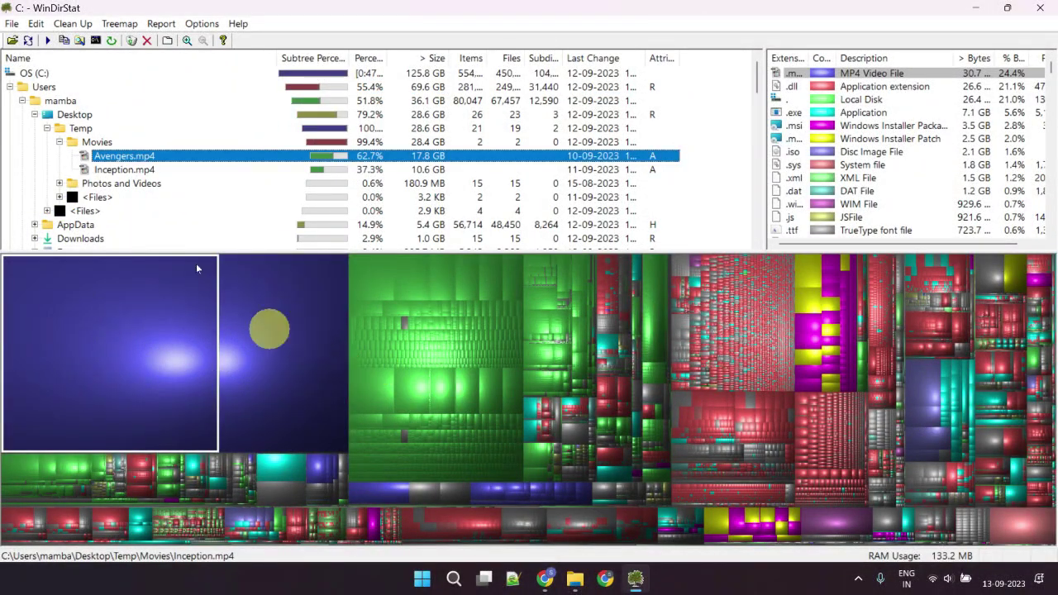
right_click(137, 161)
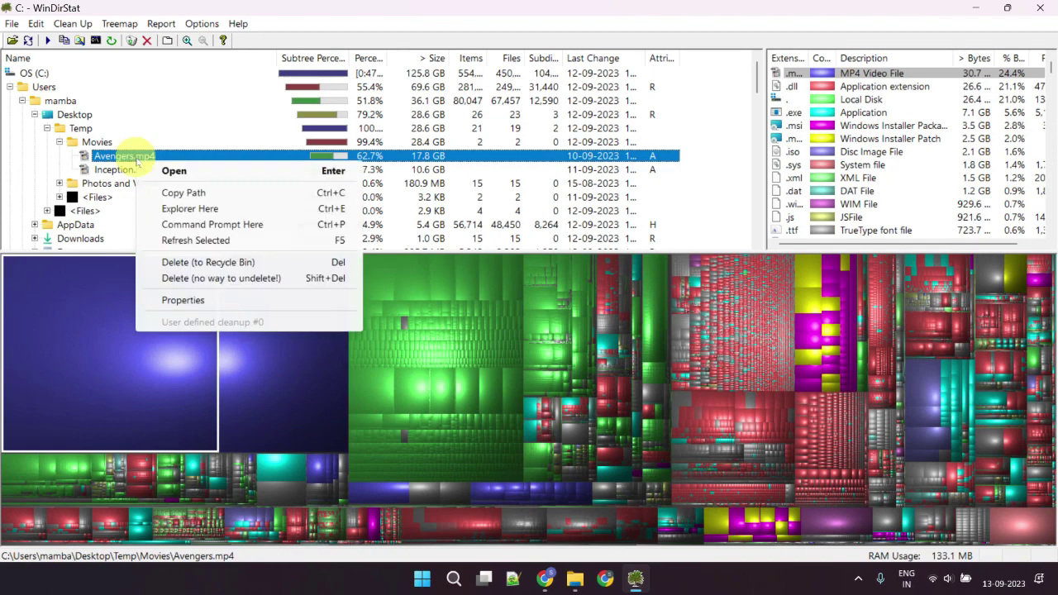
left_click(221, 279)
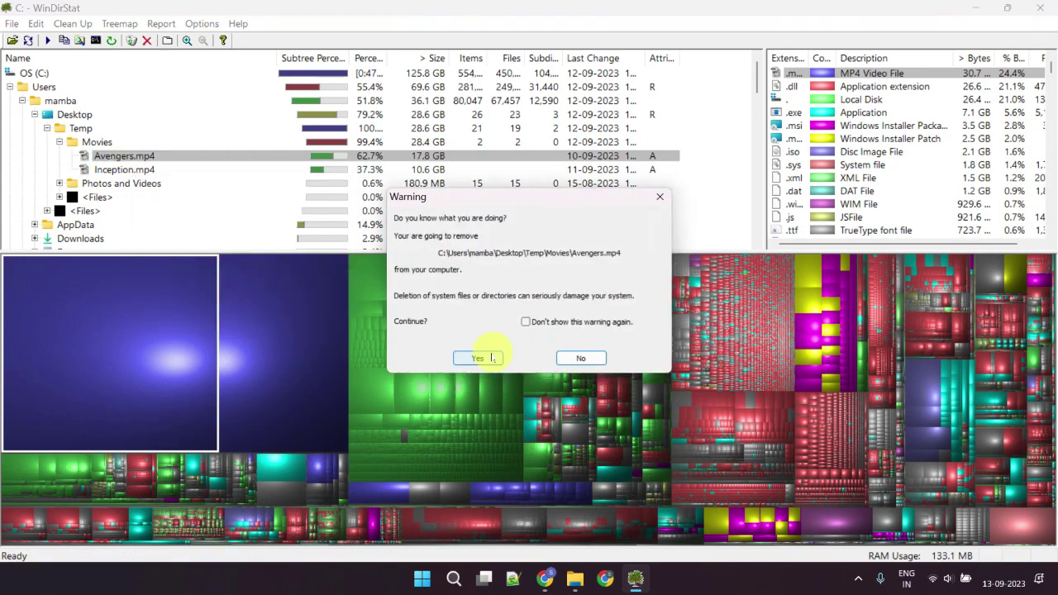
left_click(479, 357)
left_click(603, 344)
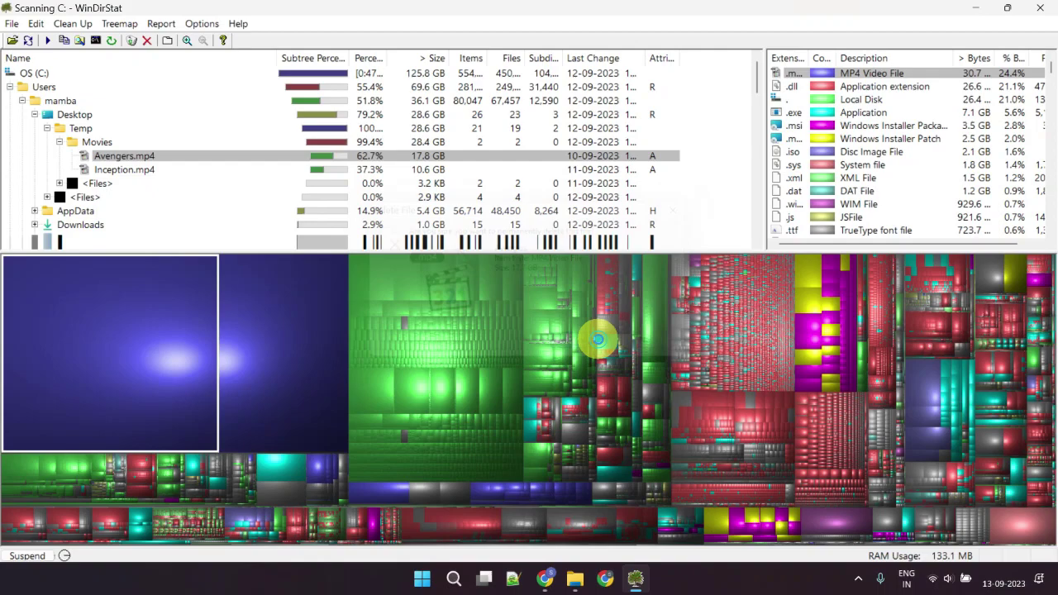
Step: Permanently delete Inception.mp4 from the Movies folder, bypassing the Recycle Bin
left_click(143, 173)
right_click(145, 172)
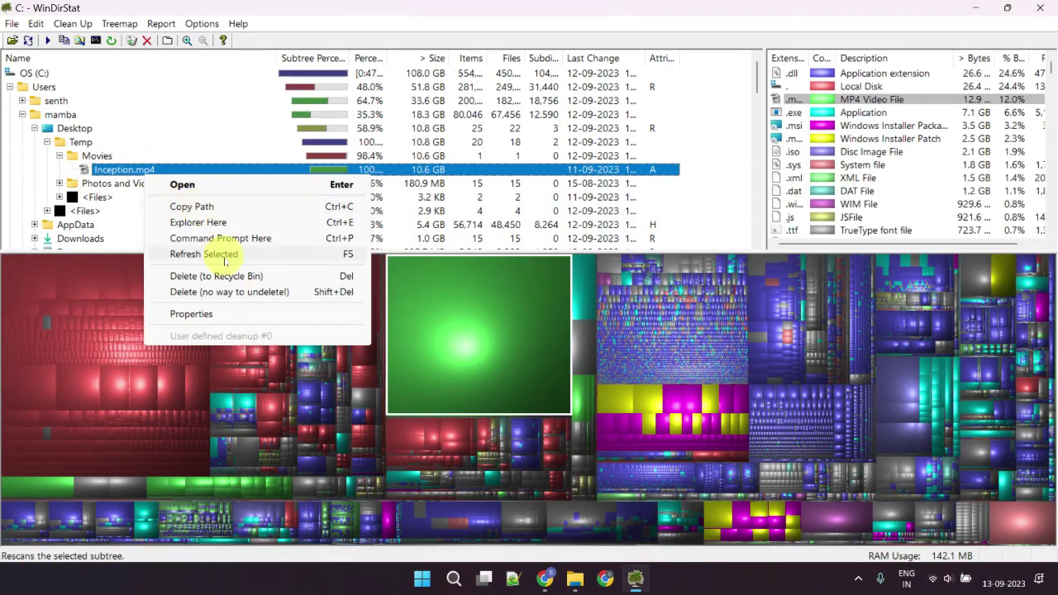
left_click(219, 290)
left_click(478, 357)
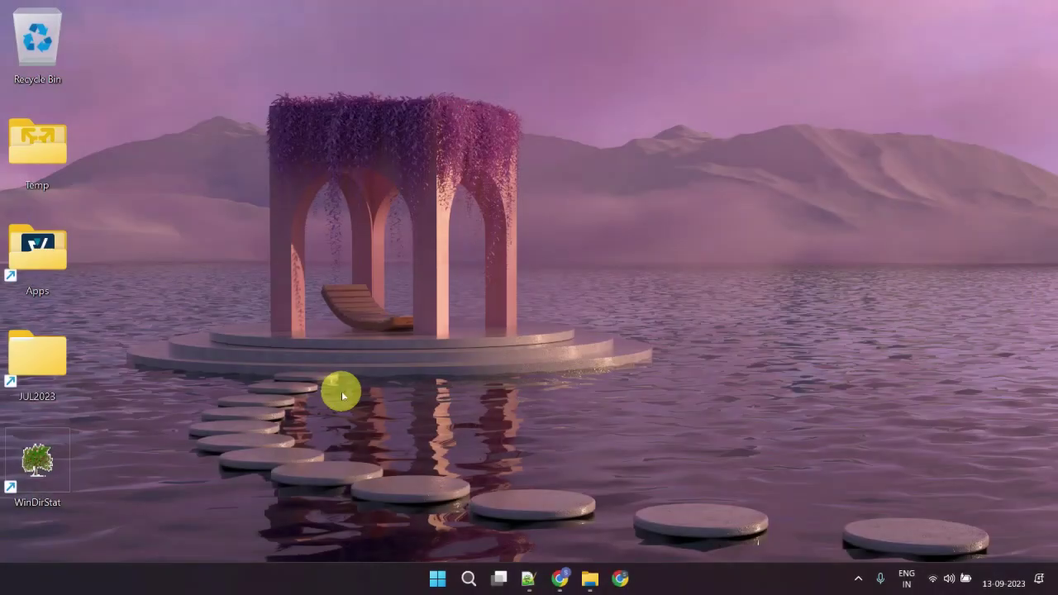
Step: Launch Disk Cleanup for the OS (C:) drive and rescan the drive with system files included
left_click(468, 577)
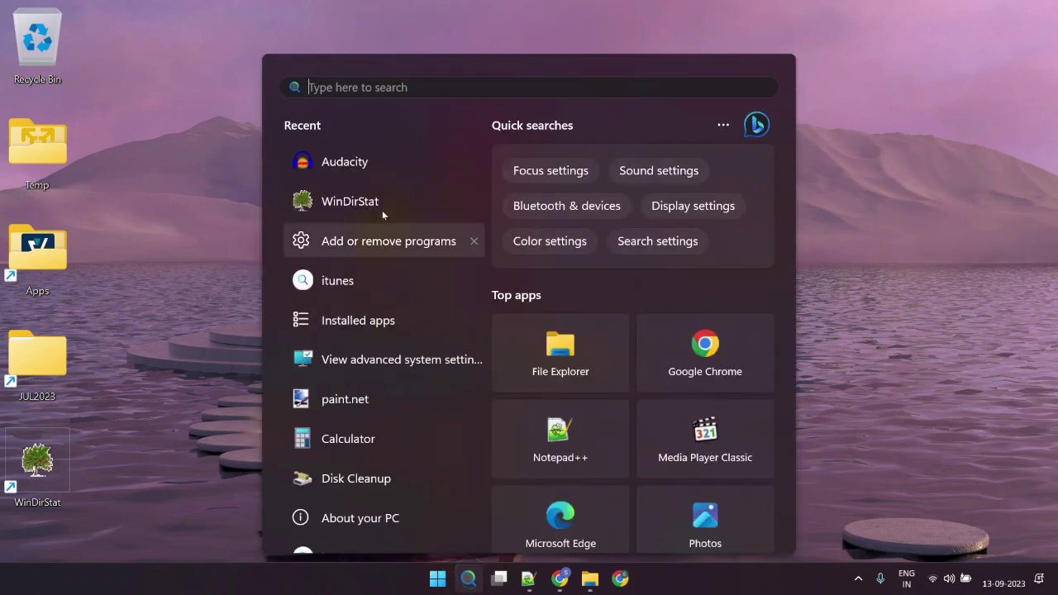
type("disk cleanup")
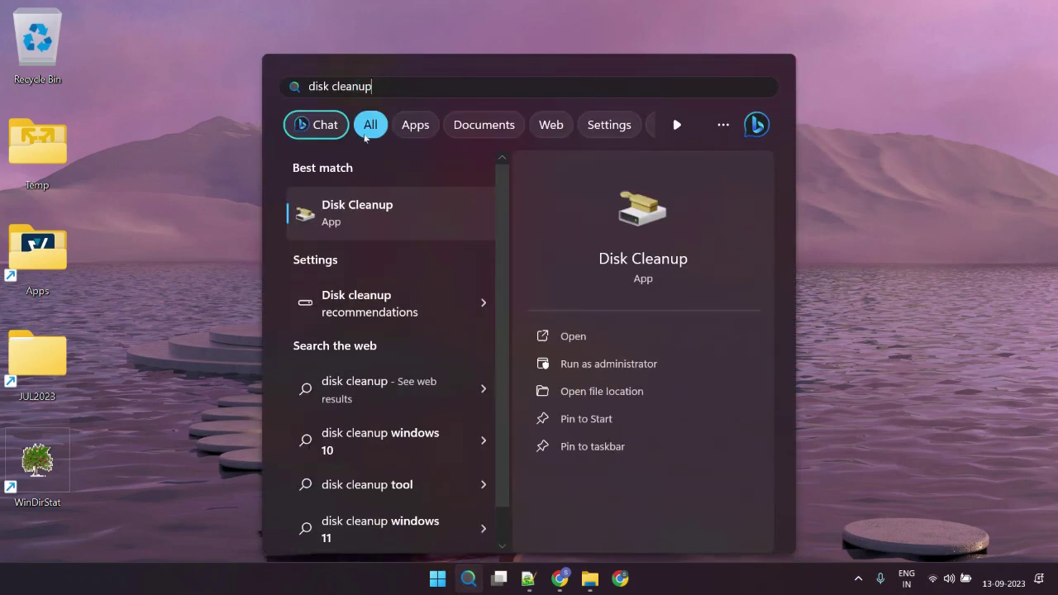
left_click(363, 211)
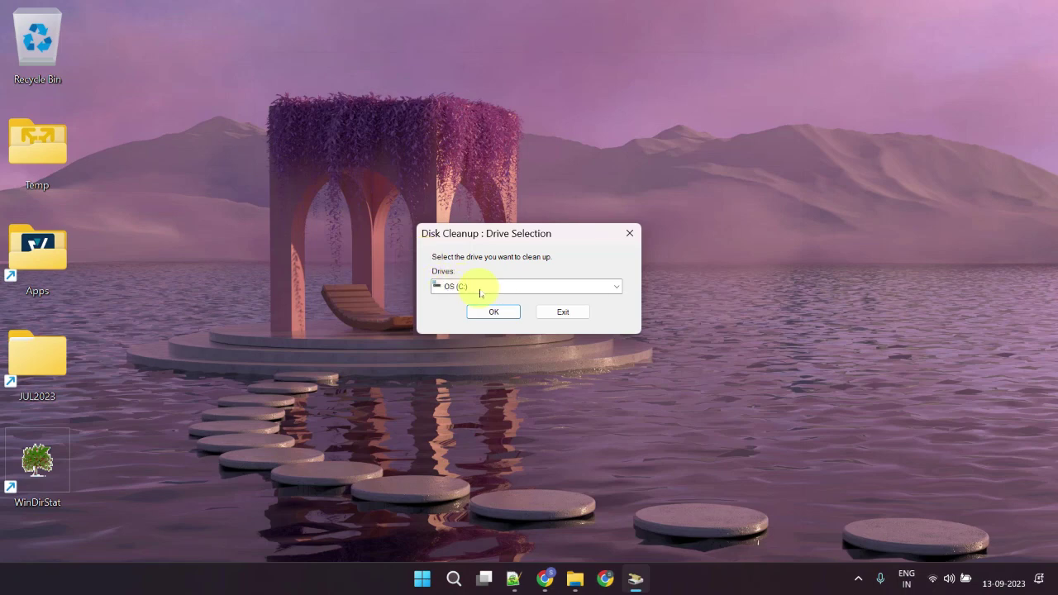
left_click(488, 314)
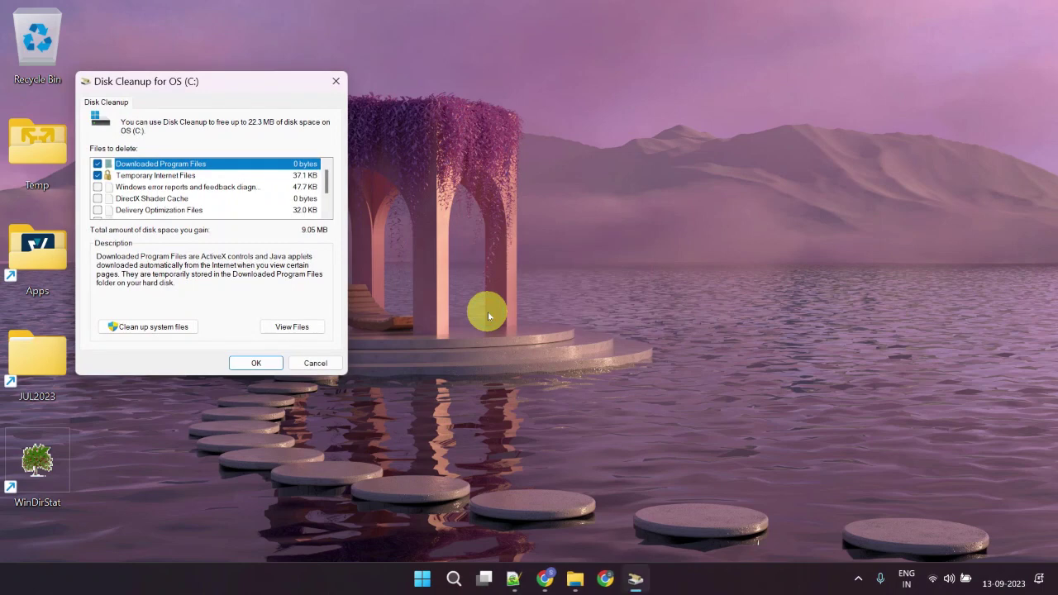
left_click(169, 327)
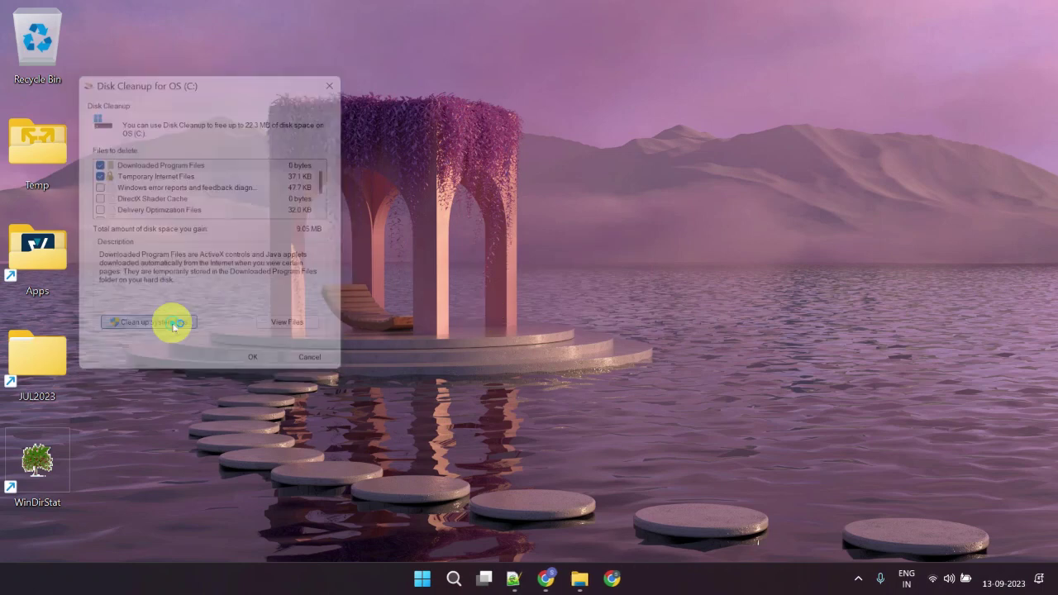
left_click(486, 311)
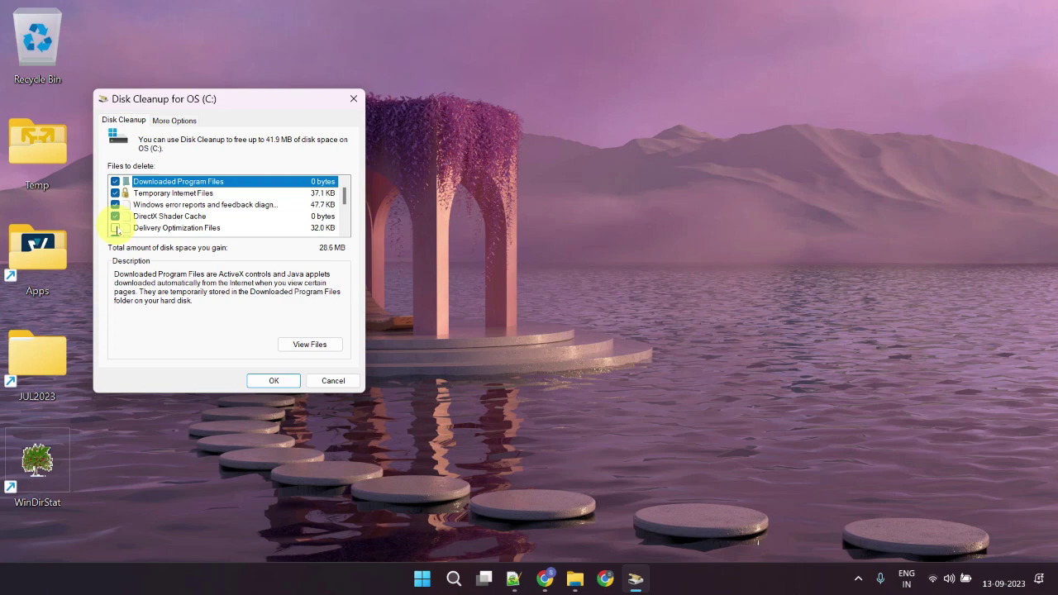
Step: Include all listed file categories, such as Delivery Optimization Files and Temporary Windows installation files, in the cleanup and permanently delete them
left_click(116, 228)
left_click_drag(345, 197, 345, 213)
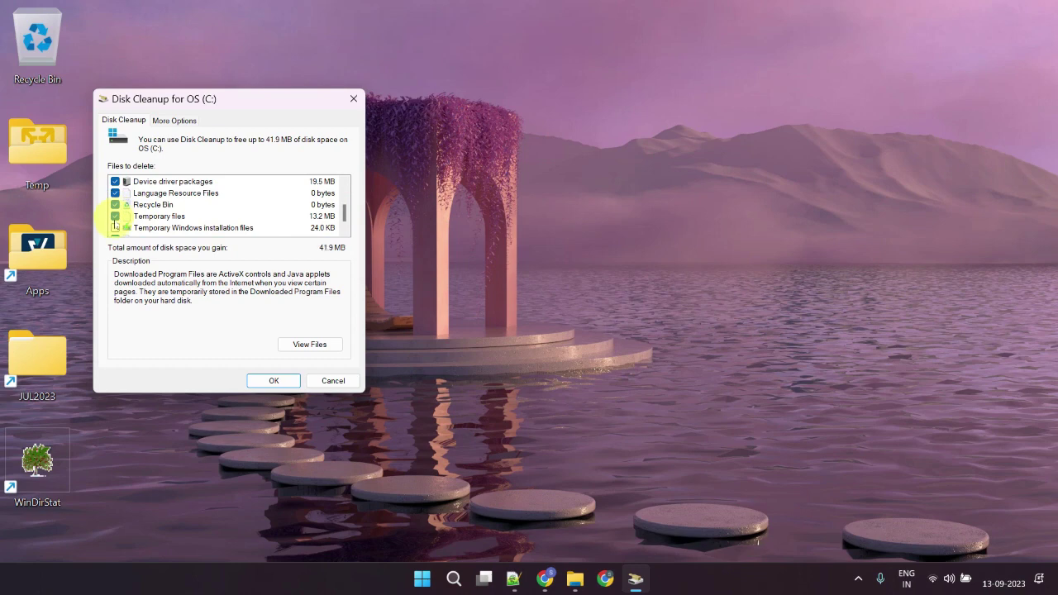
left_click(115, 229)
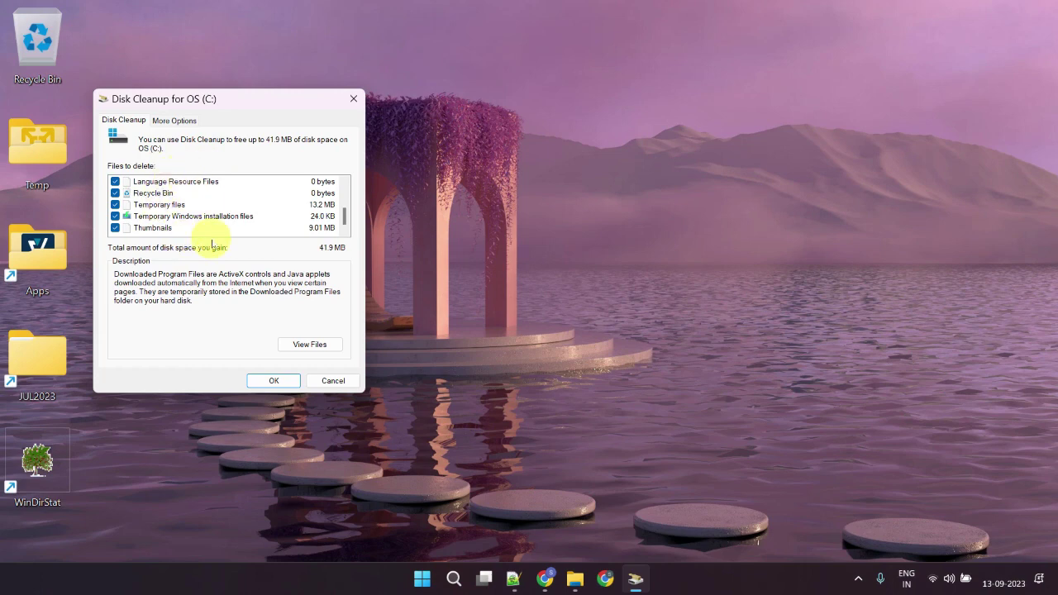
left_click(275, 381)
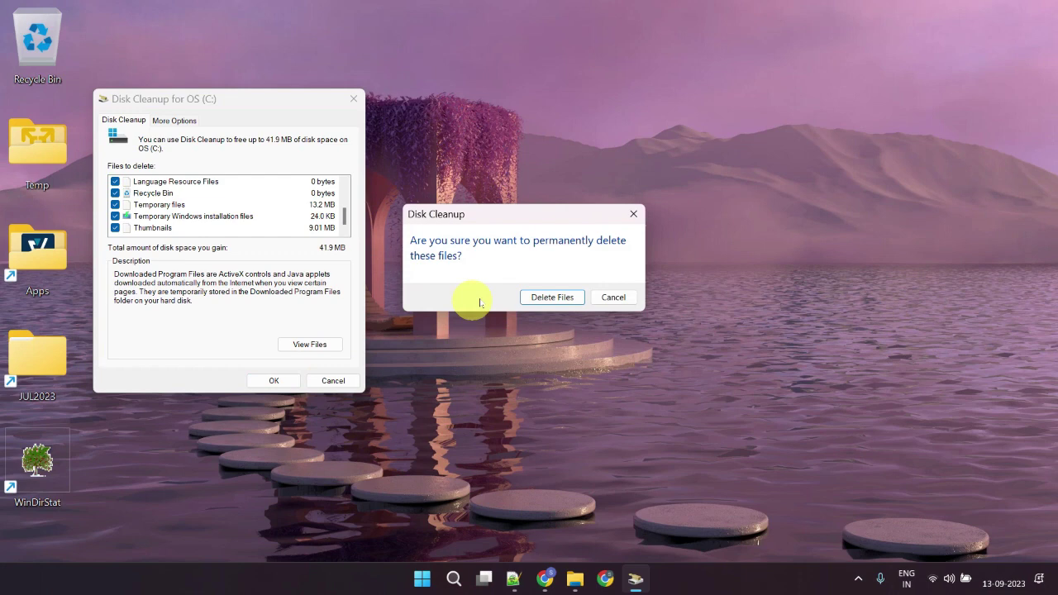
left_click(552, 300)
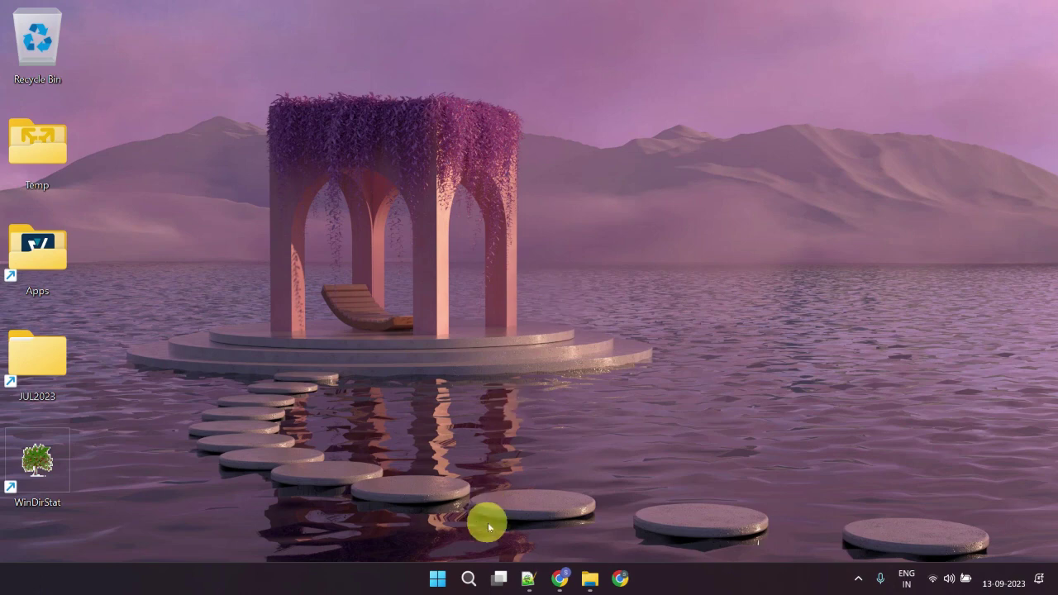
Step: Relaunch Disk Cleanup for the OS (C:) drive and scan it again with system files included
left_click(468, 577)
type("disk cleanup")
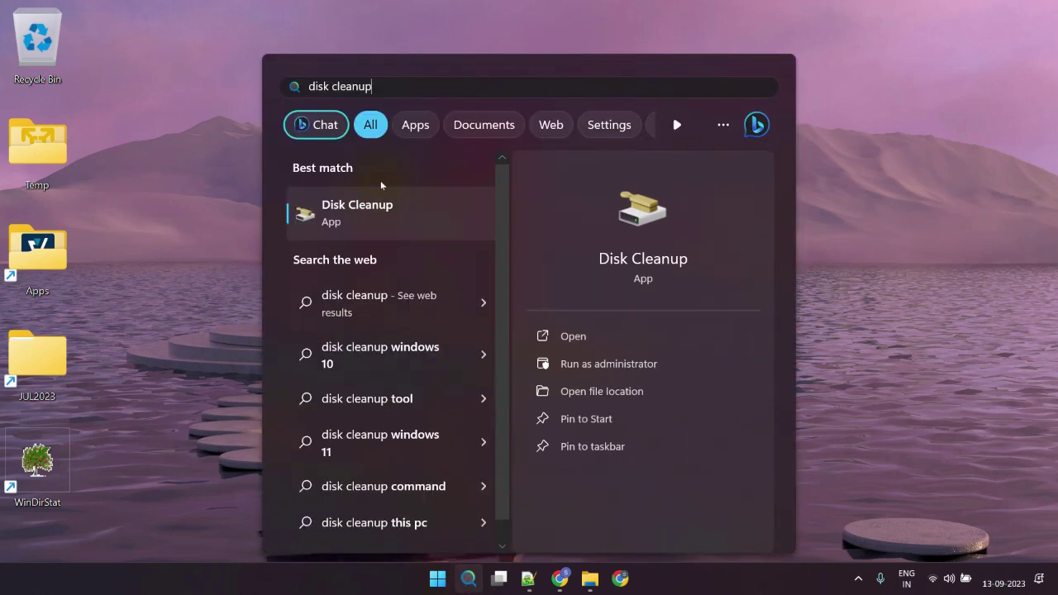
left_click(335, 223)
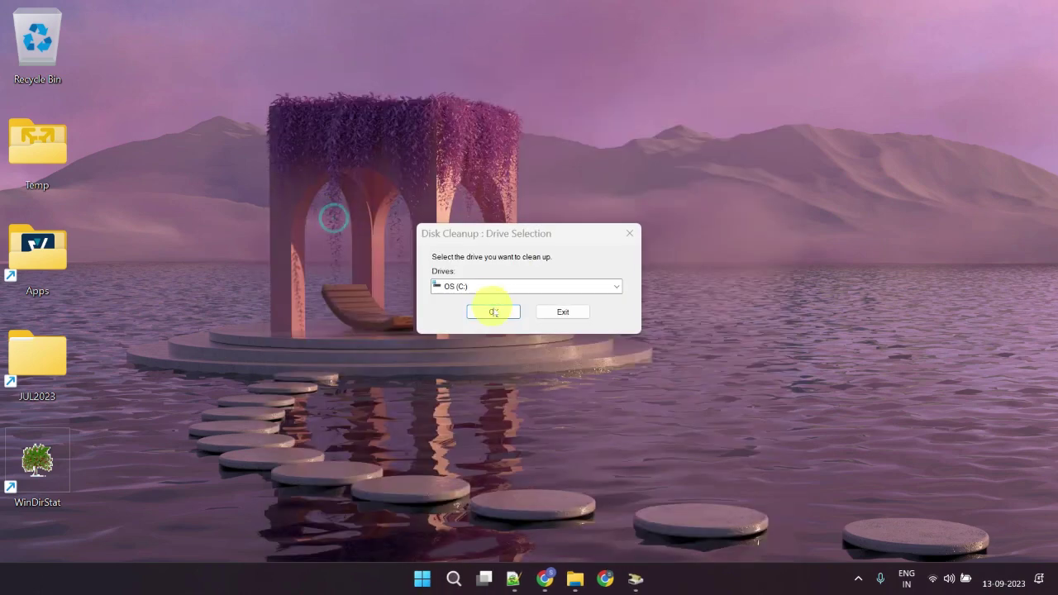
left_click(493, 311)
left_click(209, 379)
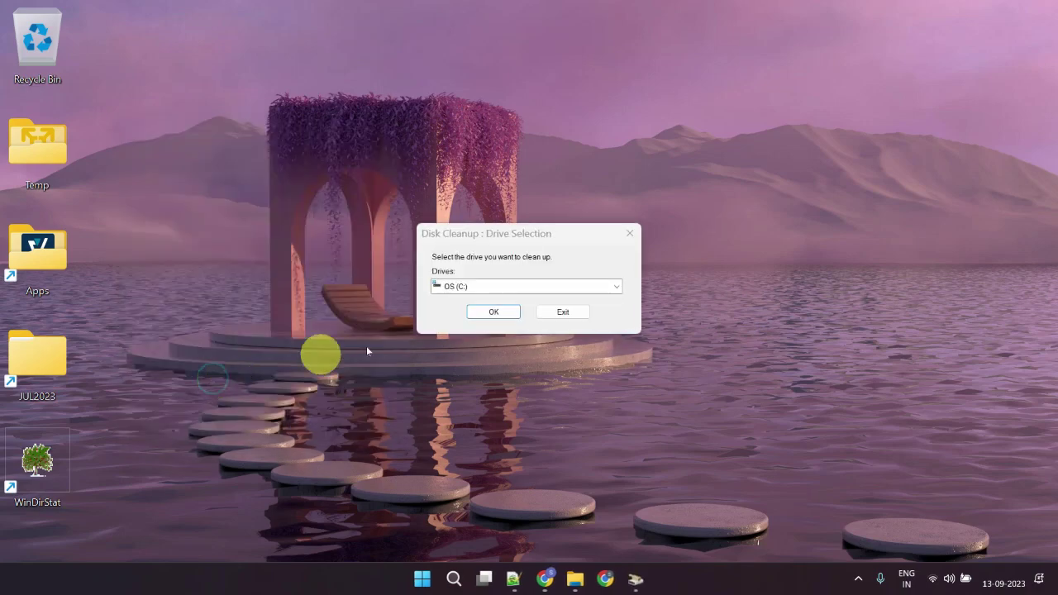
left_click(488, 310)
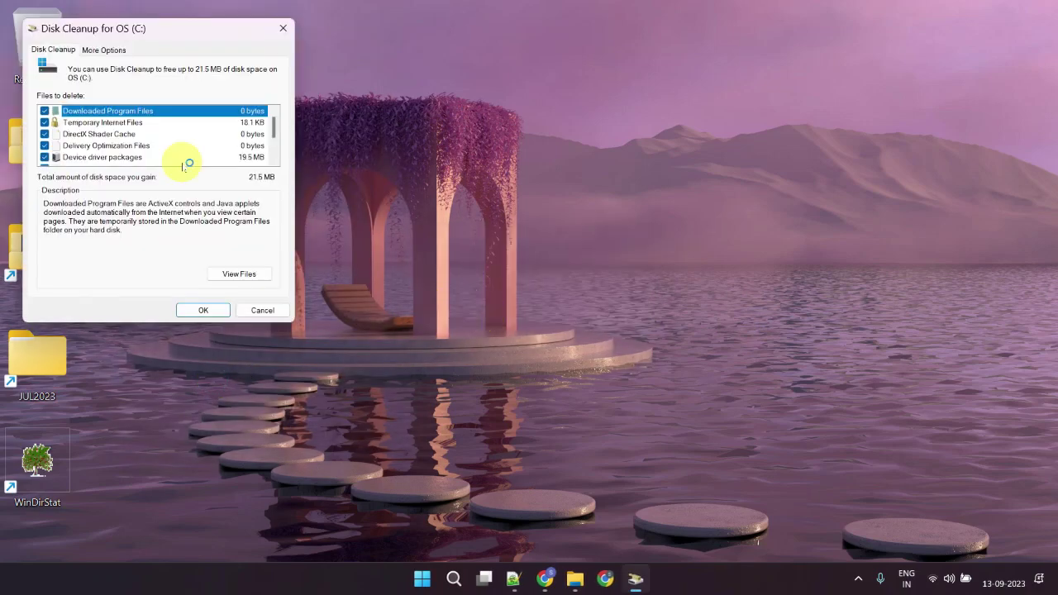
Step: Delete all but the most recent system restore point, and run the cleanup to permanently delete the remaining selected files
left_click(117, 54)
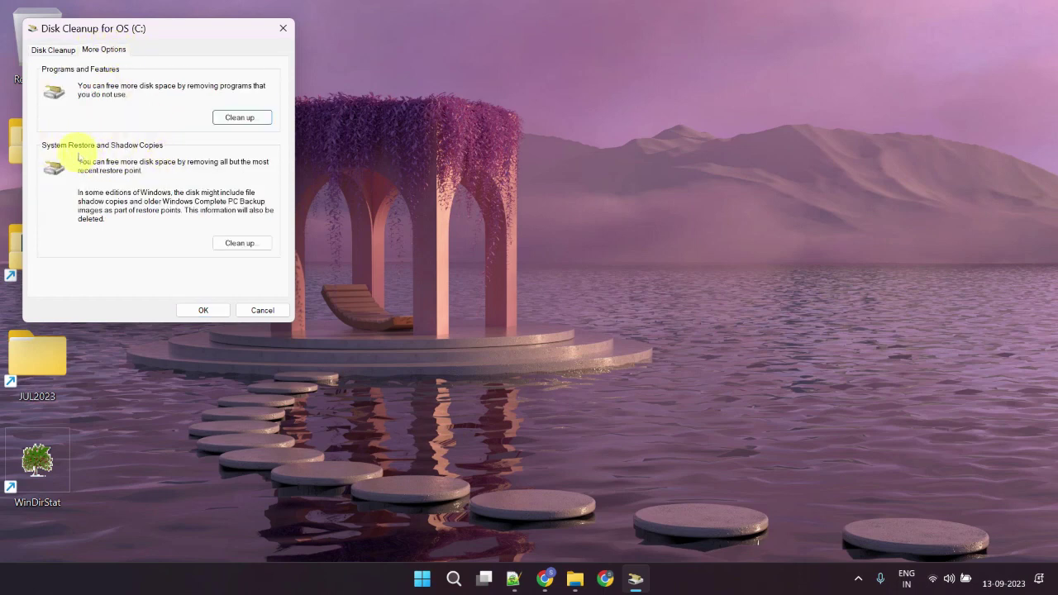
left_click(248, 243)
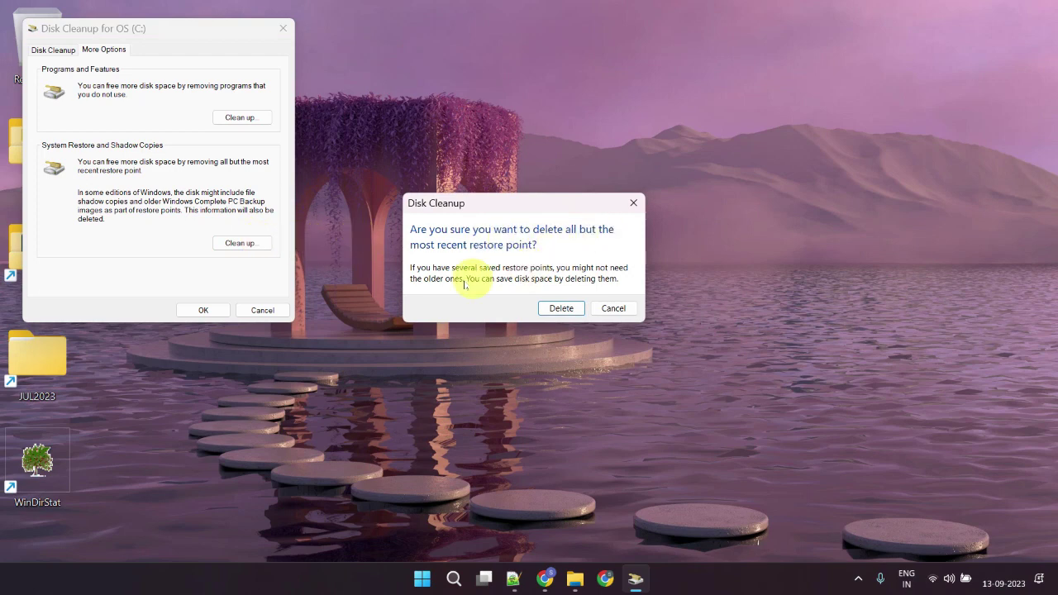
left_click(562, 309)
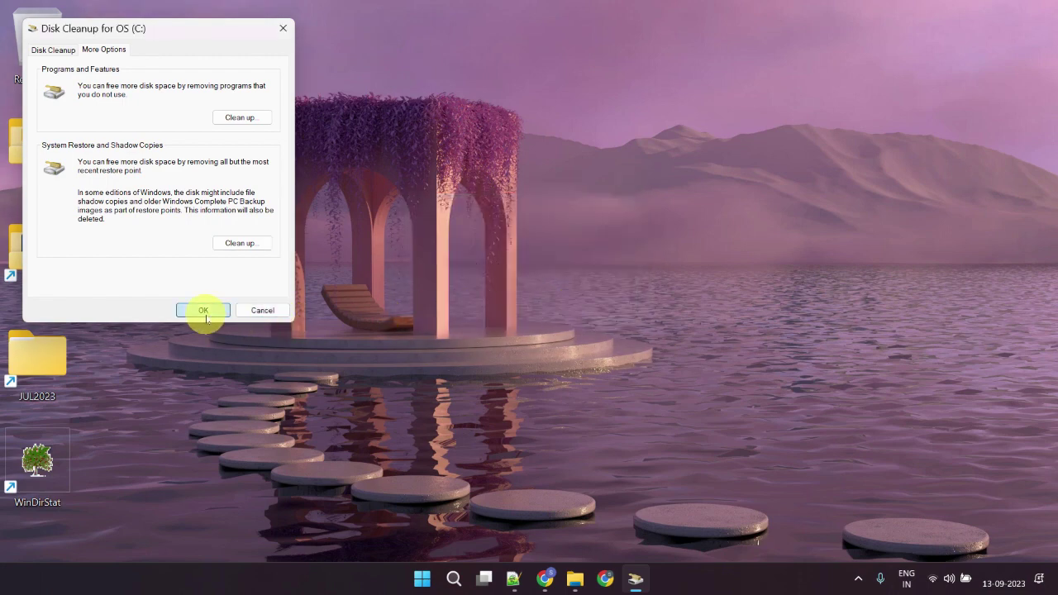
left_click(206, 318)
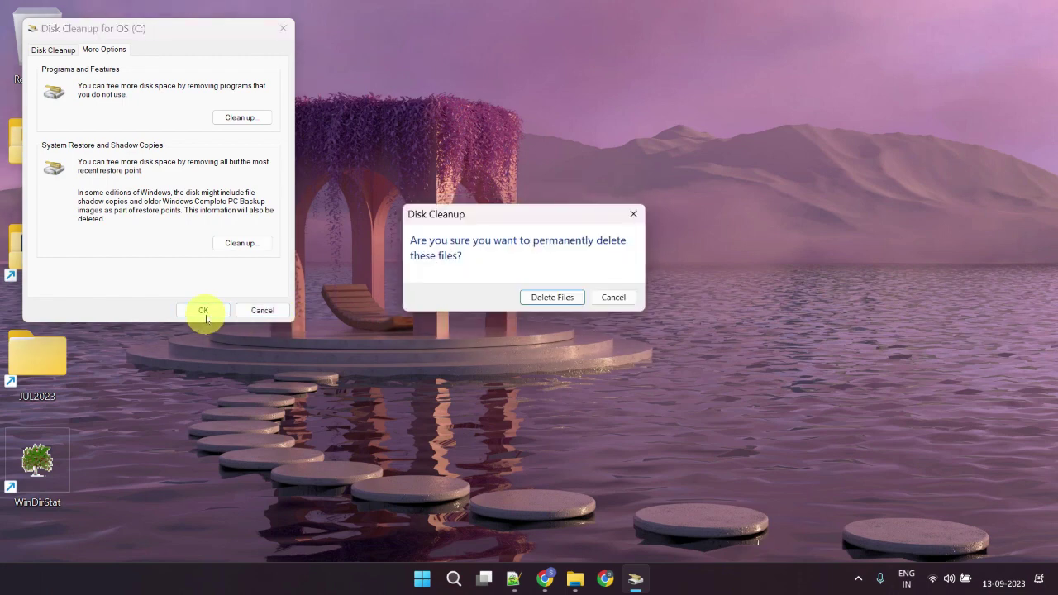
left_click(549, 297)
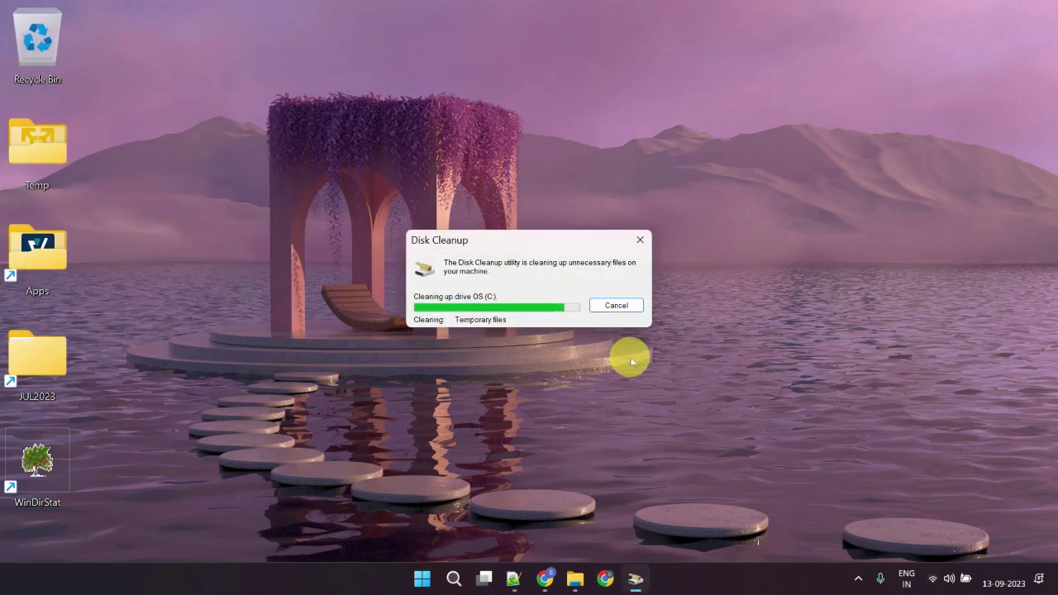
Step: Check whether the Recycle Bin can be emptied, and switch to File Explorer to view the free space on OS (C:)
right_click(50, 47)
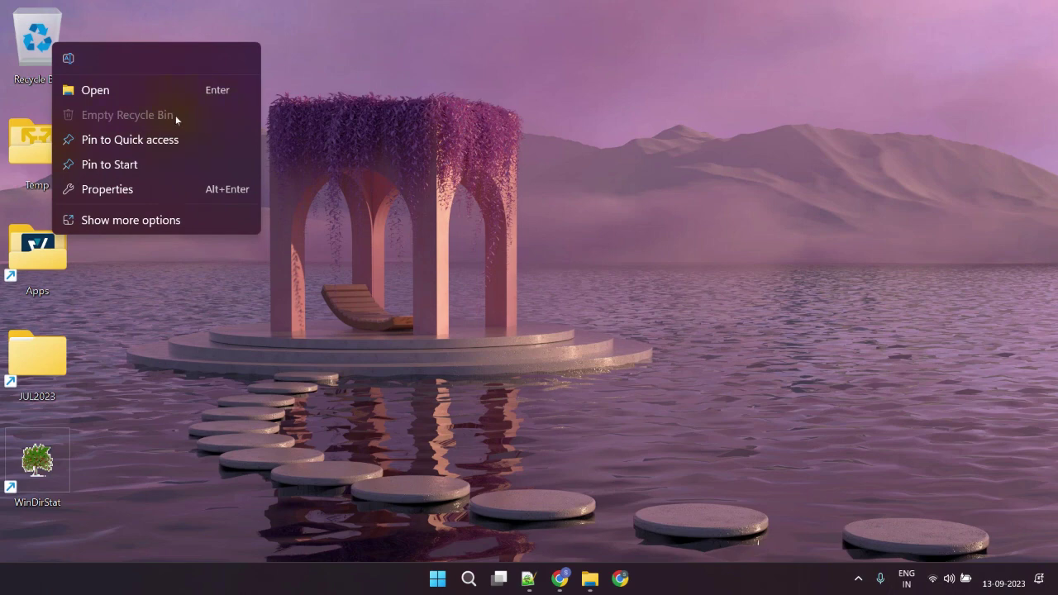
left_click(443, 279)
left_click(590, 580)
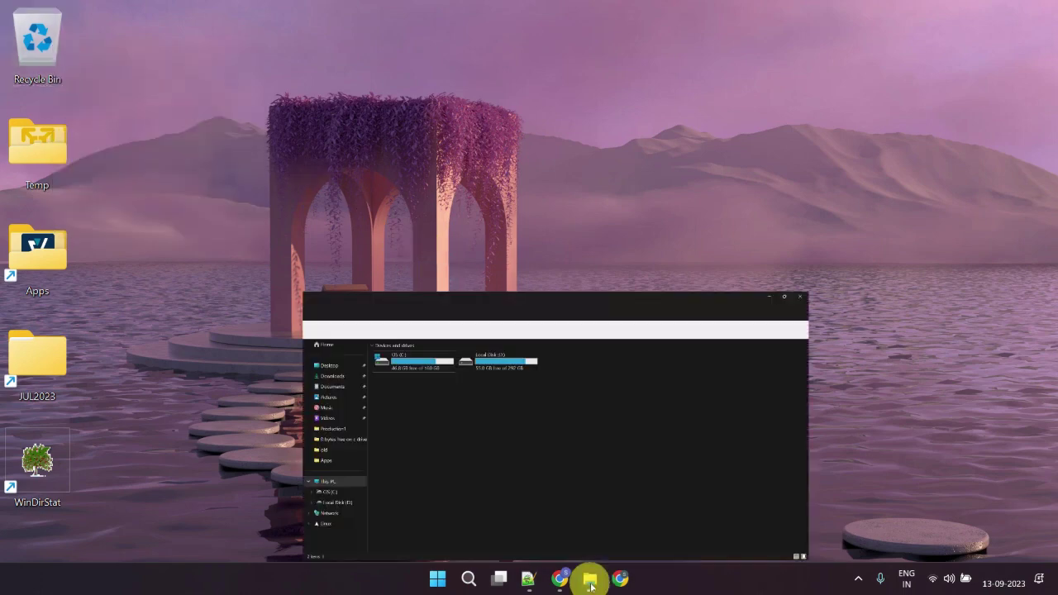